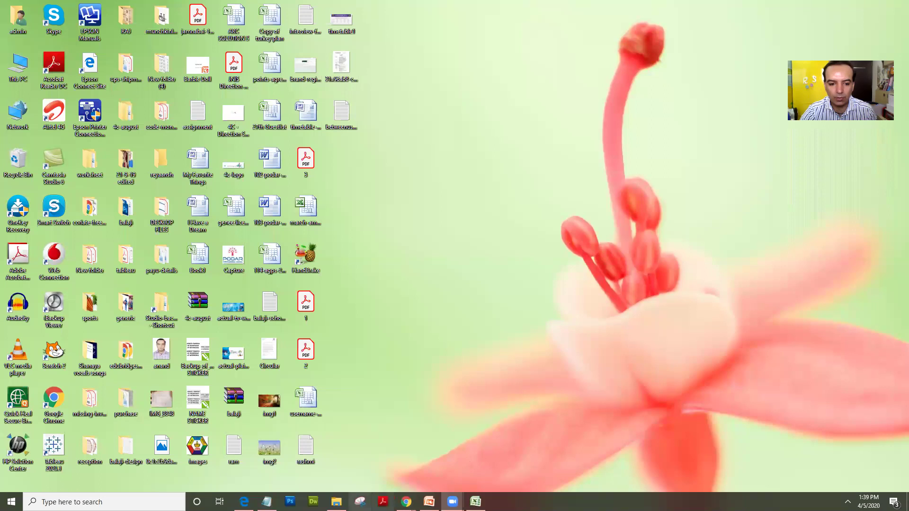
Centre the video-size notes window and highlight the 1 min size and 30 min download-time lines
{"action": "left_click", "coordinate": [266, 502]}
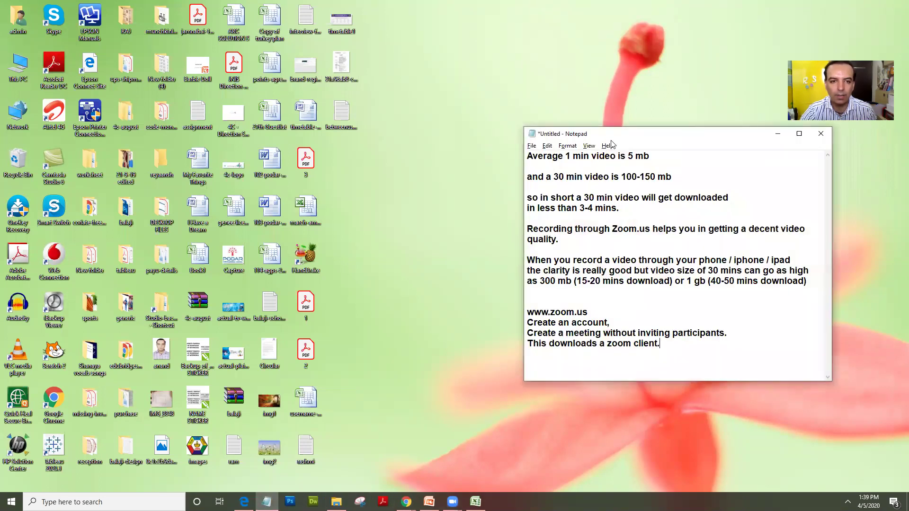
{"action": "left_click_drag", "start_coordinate": [610, 142], "coordinate": [358, 137]}
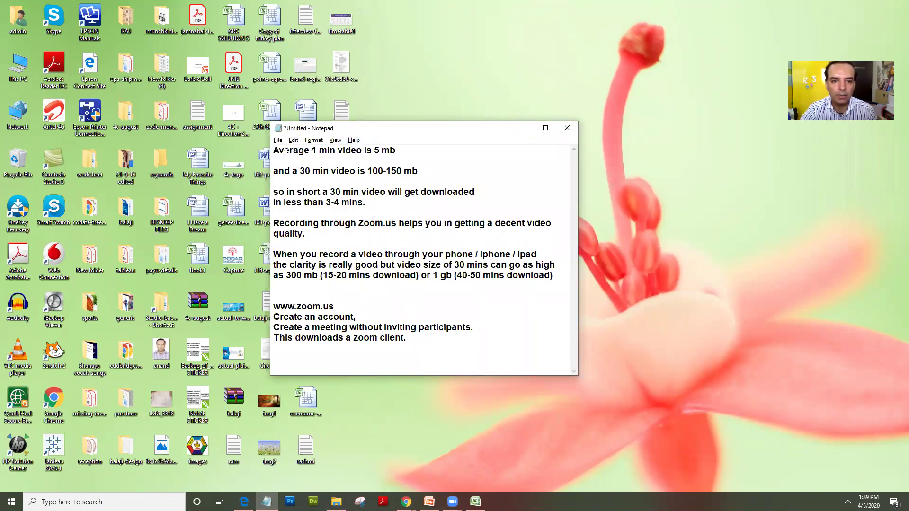
{"action": "left_click_drag", "start_coordinate": [274, 149], "coordinate": [397, 149]}
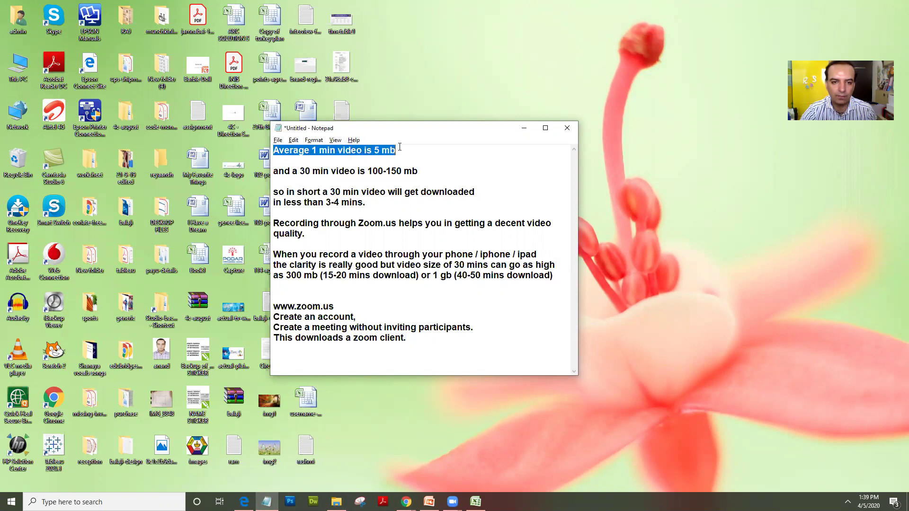
{"action": "left_click", "coordinate": [310, 152]}
{"action": "left_click_drag", "start_coordinate": [311, 151], "coordinate": [417, 171]}
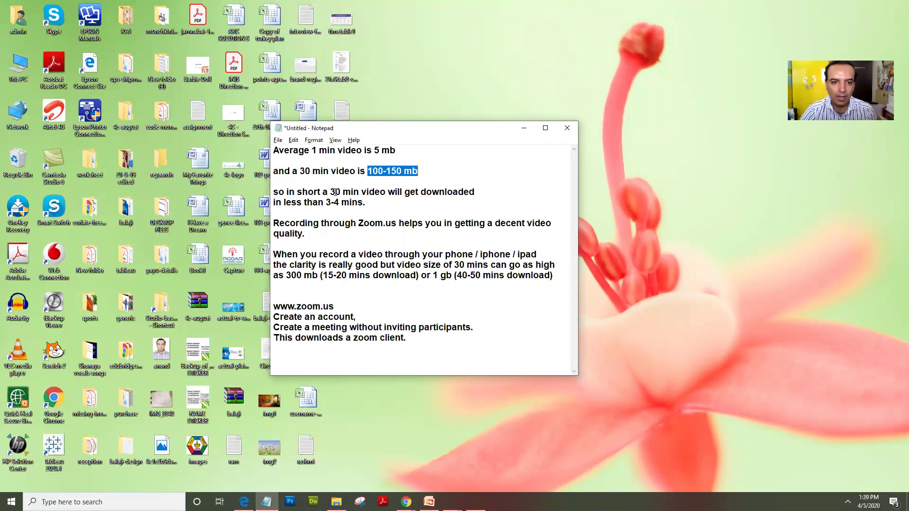
{"action": "left_click_drag", "start_coordinate": [327, 191], "coordinate": [395, 201]}
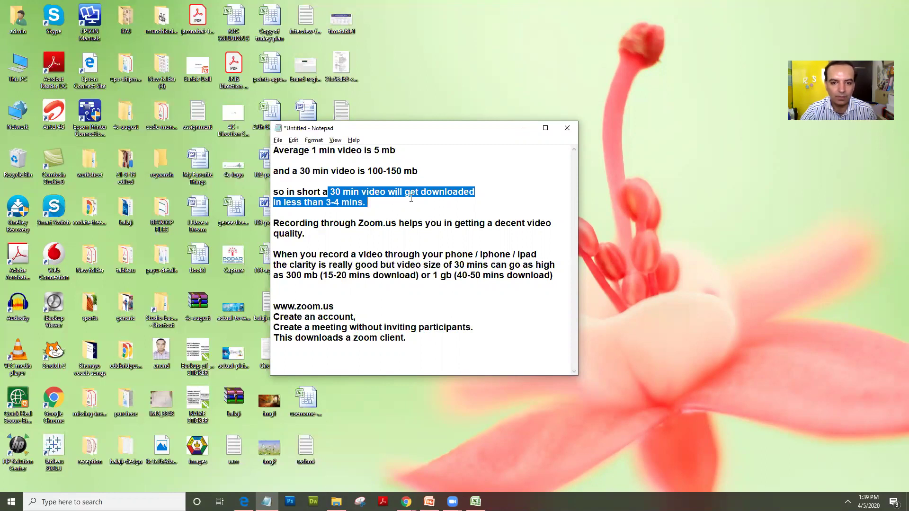
{"action": "left_click", "coordinate": [404, 201]}
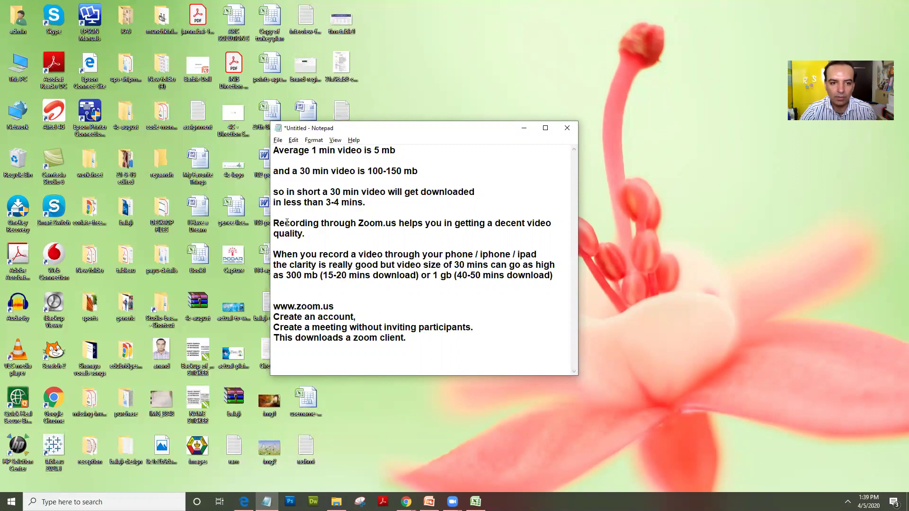
{"action": "left_click_drag", "start_coordinate": [274, 223], "coordinate": [473, 255]}
{"action": "left_click", "coordinate": [304, 254]}
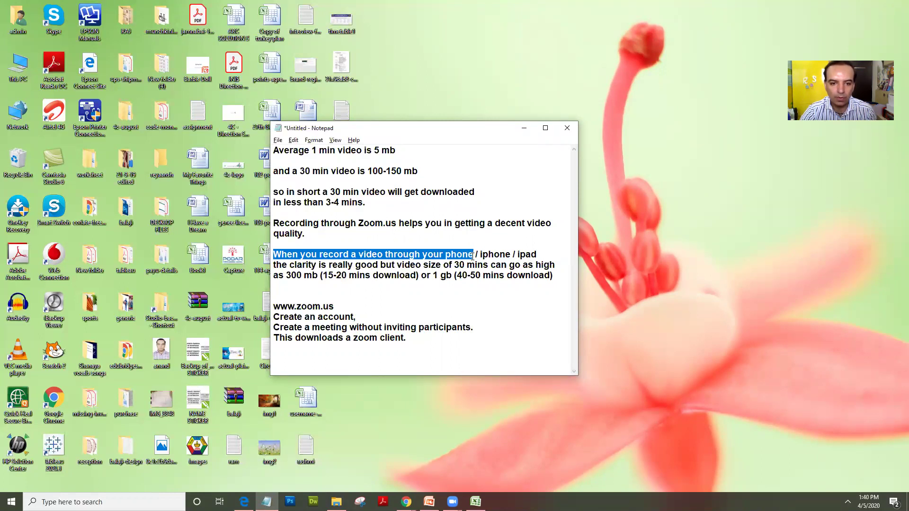
{"action": "left_click", "coordinate": [480, 278]}
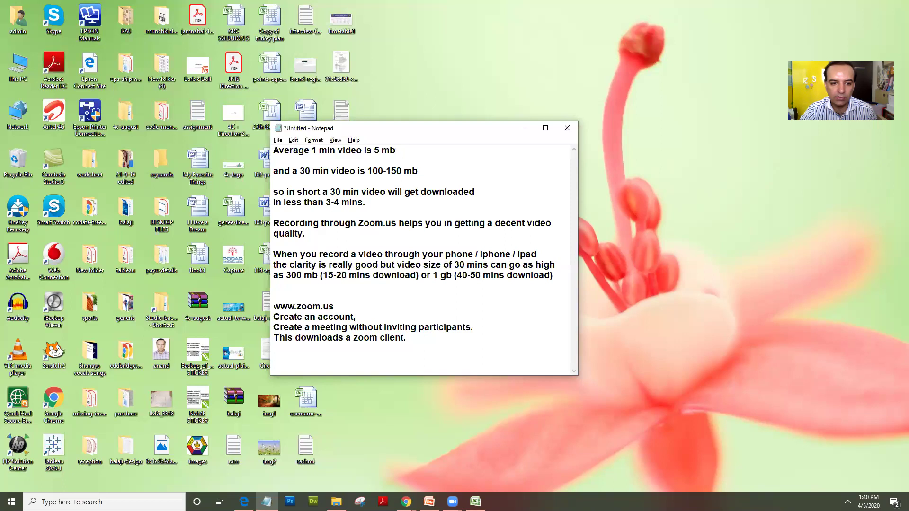
{"action": "mouse_move", "coordinate": [273, 307]}
{"action": "left_mouse_down"}
{"action": "mouse_move", "coordinate": [334, 307]}
{"action": "mouse_move", "coordinate": [333, 317]}
{"action": "mouse_move", "coordinate": [272, 318]}
{"action": "left_mouse_up"}
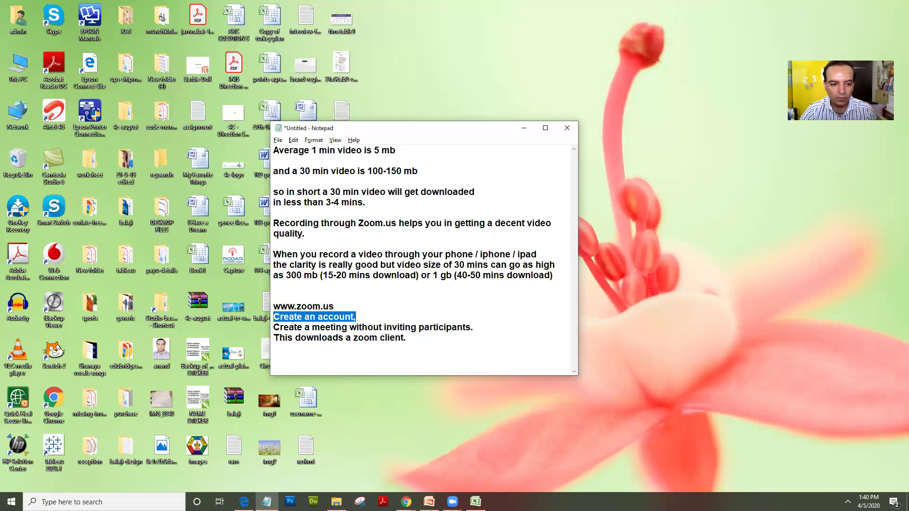
Search the Start menu for 'zoom' and start the Zoom app from Best match
{"action": "left_click", "coordinate": [11, 502]}
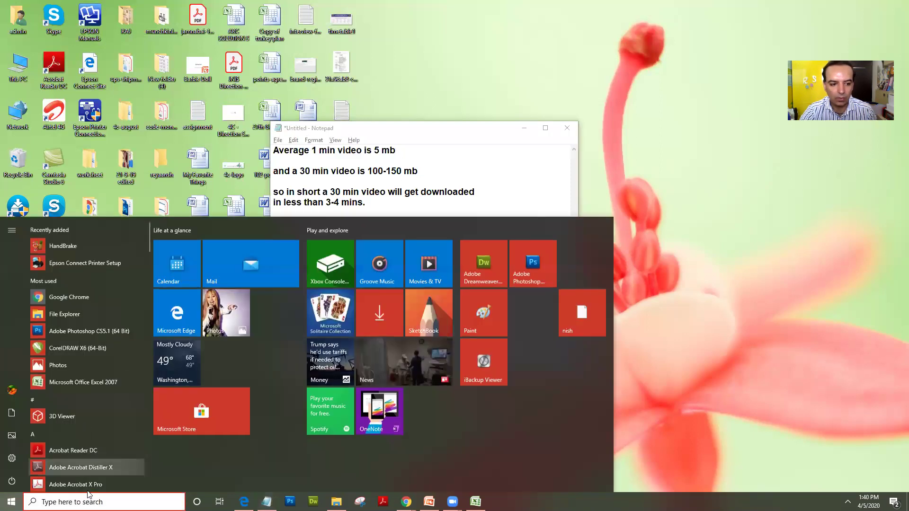
{"action": "left_click", "coordinate": [86, 495]}
{"action": "type", "text": "zoom"}
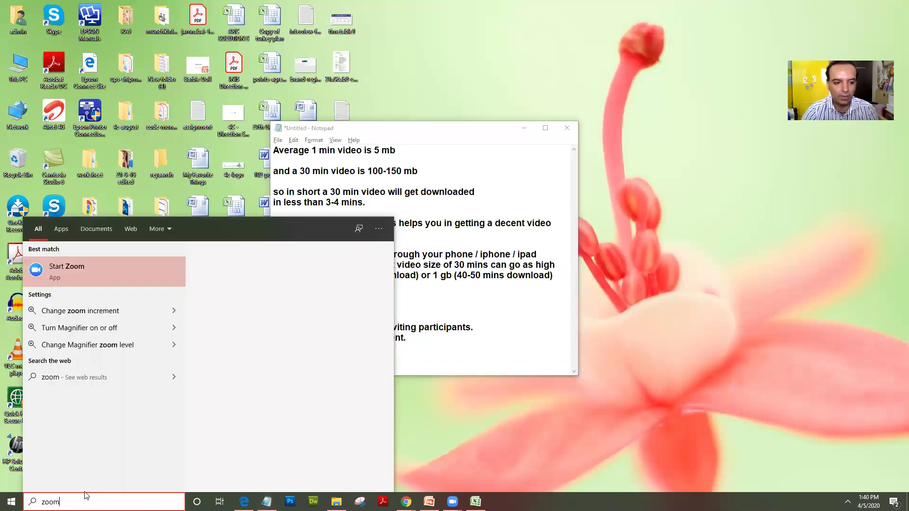
{"action": "left_click", "coordinate": [69, 273]}
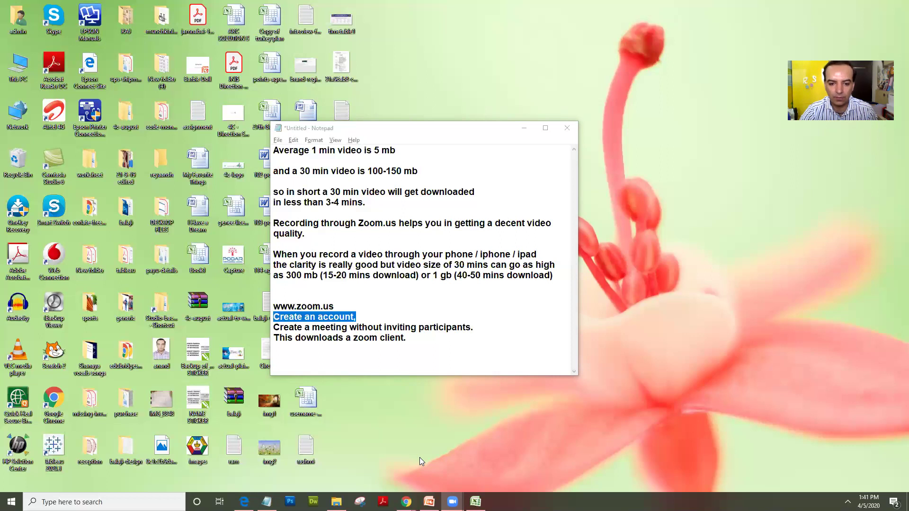
{"action": "left_click", "coordinate": [429, 501]}
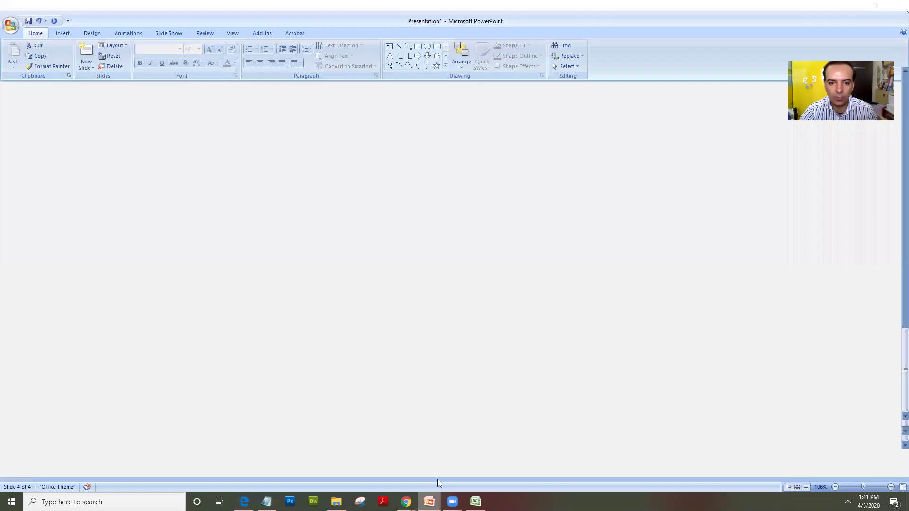
{"action": "left_click", "coordinate": [97, 122]}
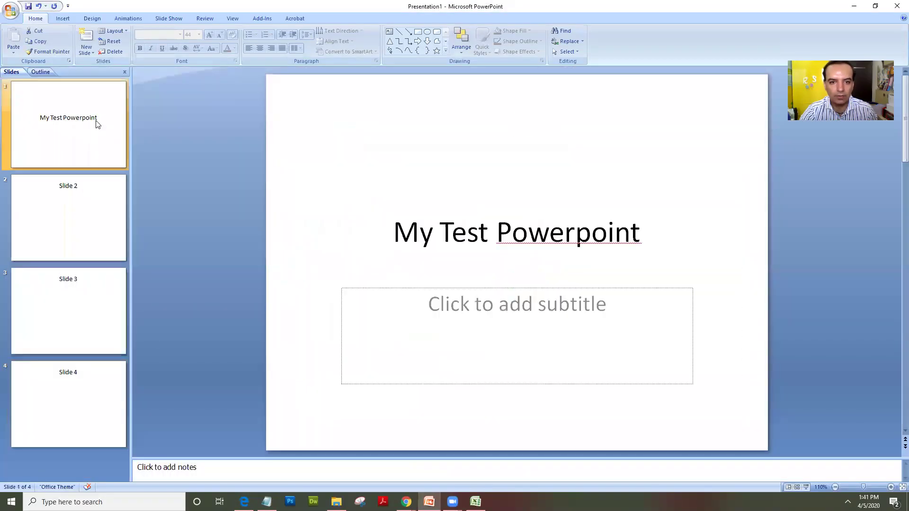
{"action": "left_click", "coordinate": [82, 235]}
{"action": "left_click", "coordinate": [89, 292]}
{"action": "left_click", "coordinate": [87, 379]}
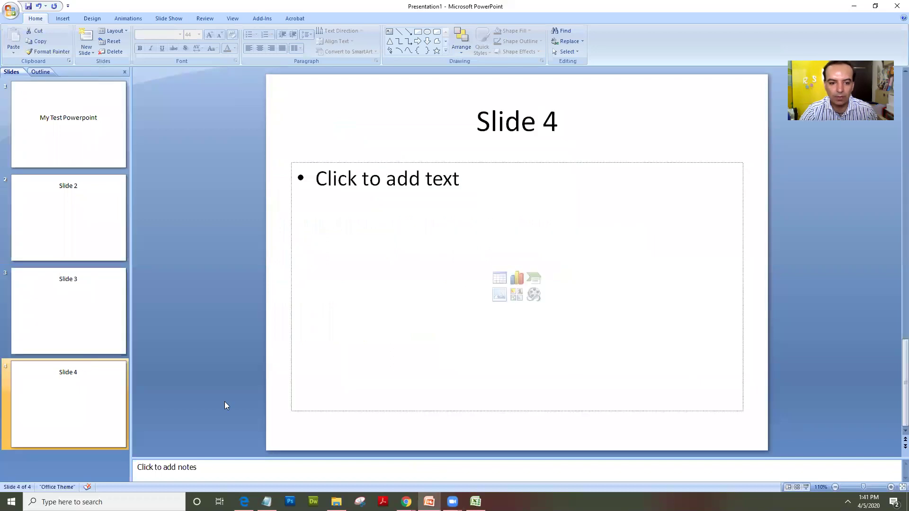
{"action": "left_click", "coordinate": [476, 501]}
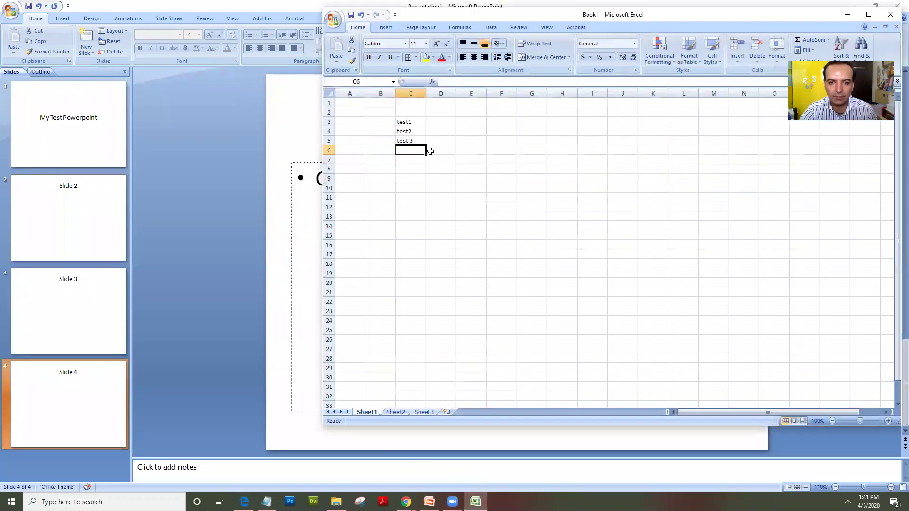
{"action": "left_click", "coordinate": [417, 124]}
{"action": "left_click", "coordinate": [417, 131]}
{"action": "left_click", "coordinate": [411, 141]}
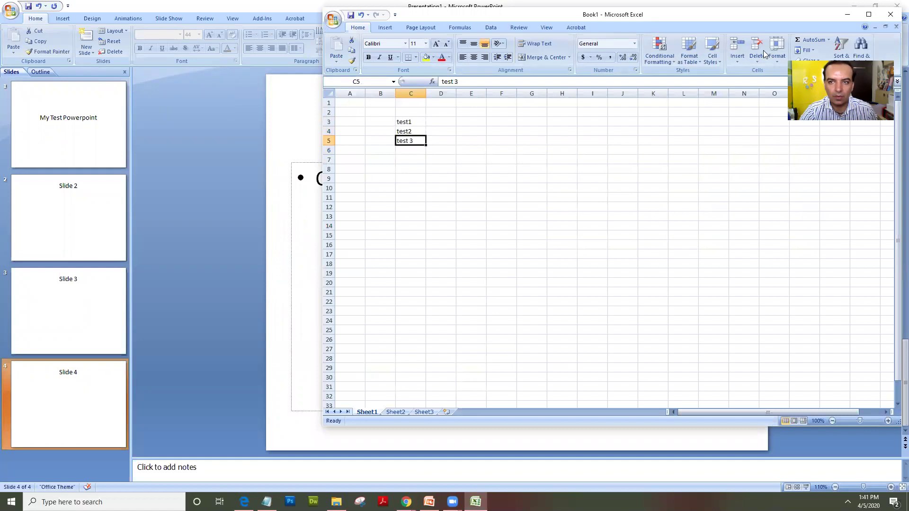
{"action": "left_click", "coordinate": [856, 6]}
{"action": "left_click", "coordinate": [847, 15]}
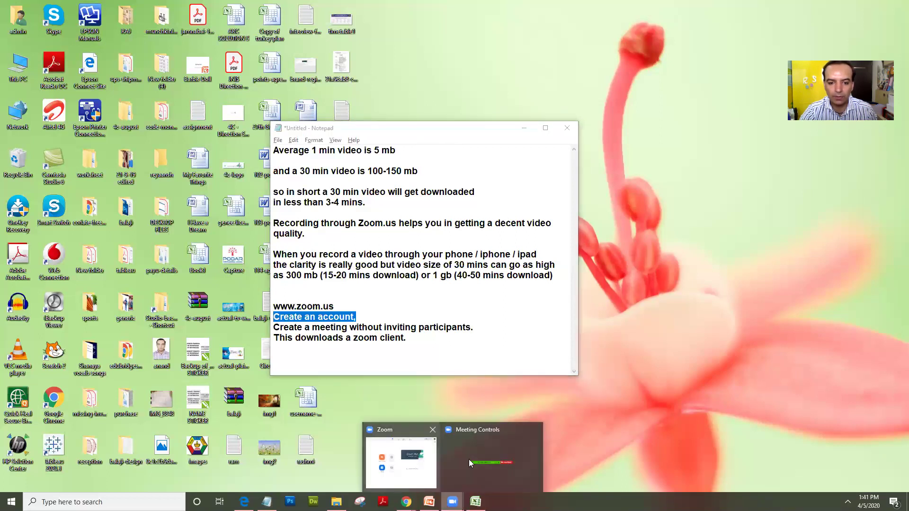
{"action": "left_click", "coordinate": [468, 459]}
{"action": "mouse_move", "coordinate": [452, 501]}
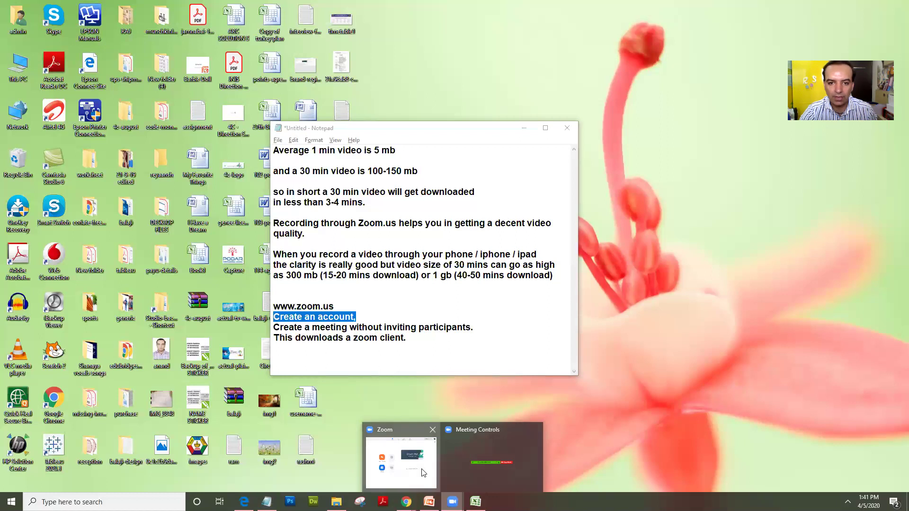
{"action": "left_click", "coordinate": [423, 473]}
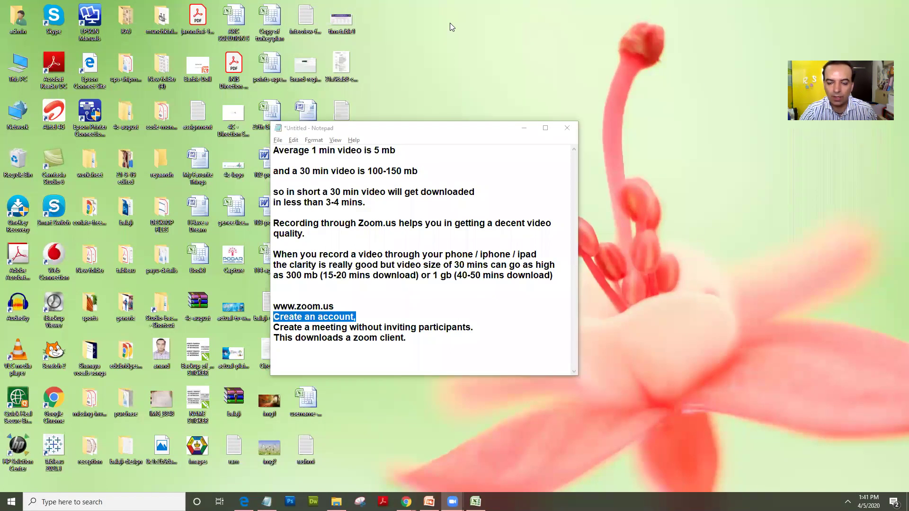
Circle the Notepad text in blue ink, then loop twice around Slide 4's bullet text in PowerPoint
{"action": "mouse_move", "coordinate": [580, 123]}
{"action": "left_mouse_down"}
{"action": "mouse_move", "coordinate": [661, 171]}
{"action": "mouse_move", "coordinate": [615, 127]}
{"action": "left_mouse_up"}
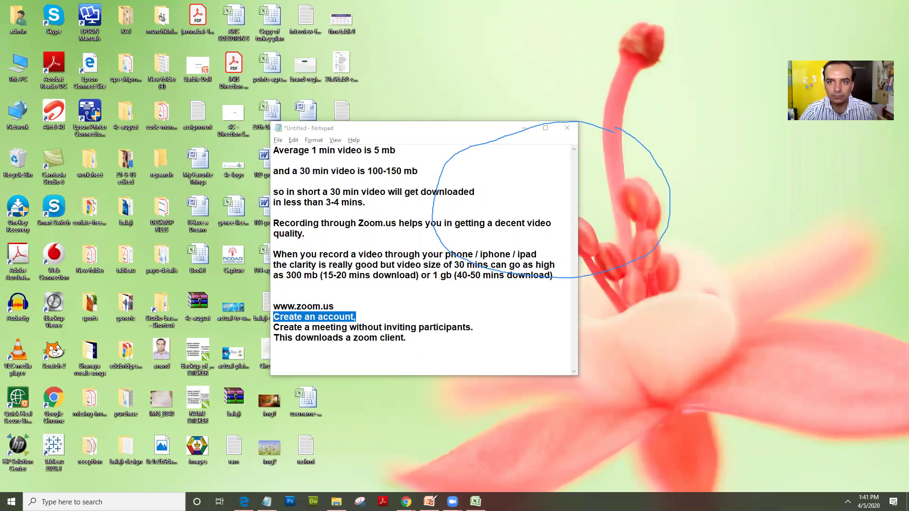
{"action": "left_click", "coordinate": [429, 501]}
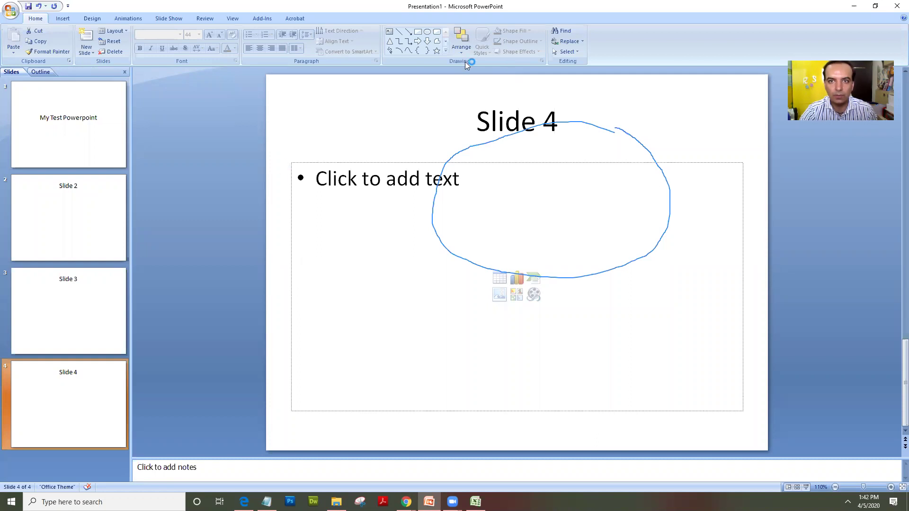
{"action": "mouse_move", "coordinate": [399, 125]}
{"action": "left_mouse_down"}
{"action": "mouse_move", "coordinate": [357, 117]}
{"action": "mouse_move", "coordinate": [512, 214]}
{"action": "left_mouse_up"}
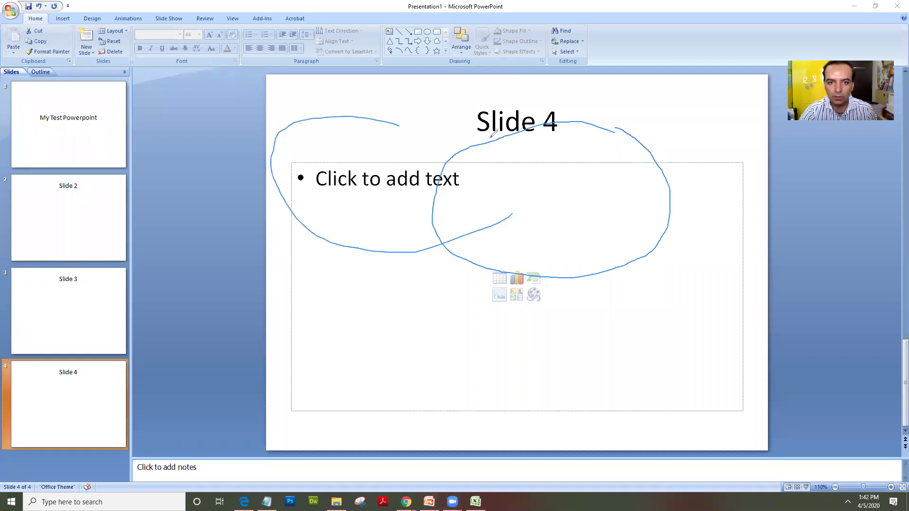
{"action": "left_click_drag", "start_coordinate": [493, 134], "coordinate": [332, 119]}
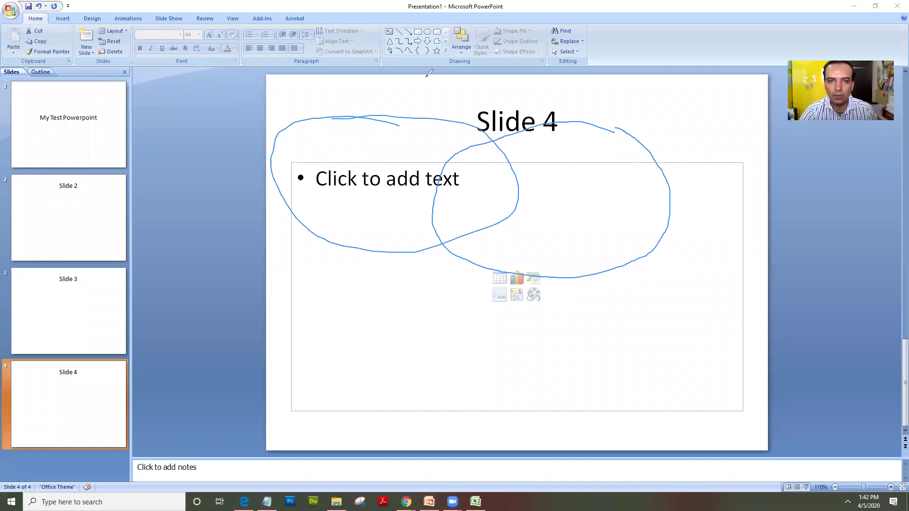